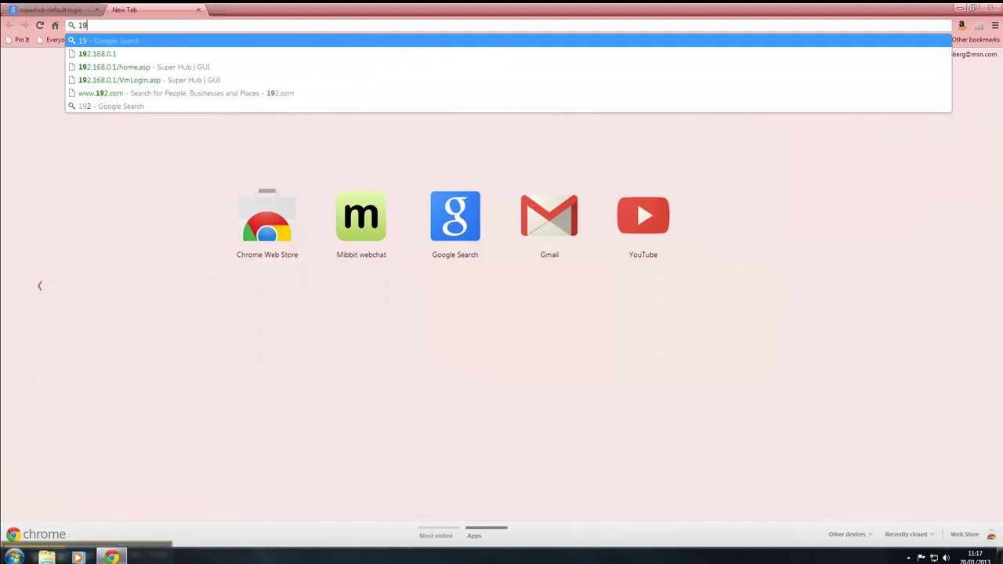
# Step: Log in to the Super Hub at 192.168.0.1 as admin and acknowledge the default-password warning
pyautogui.click(113, 54)
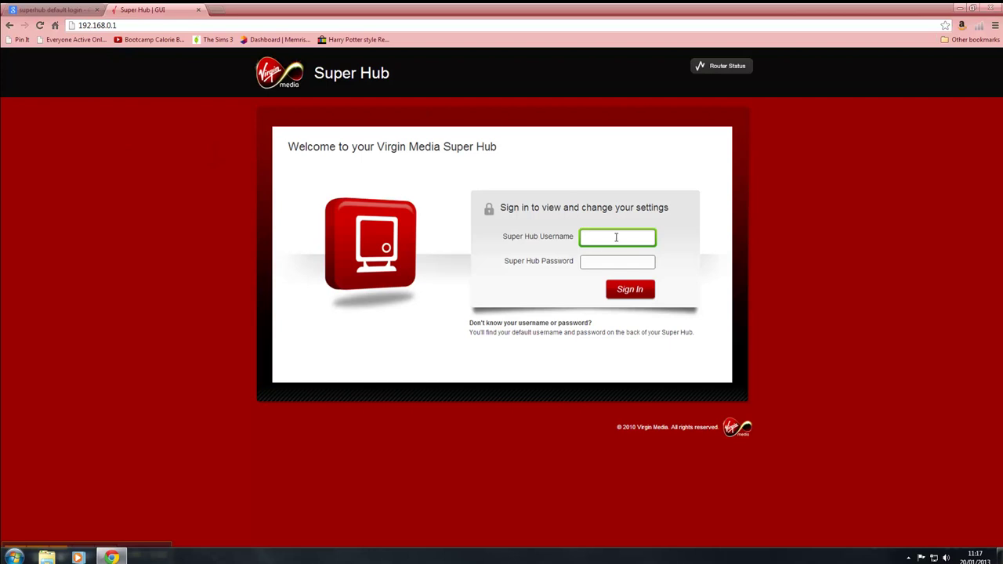
pyautogui.click(617, 238)
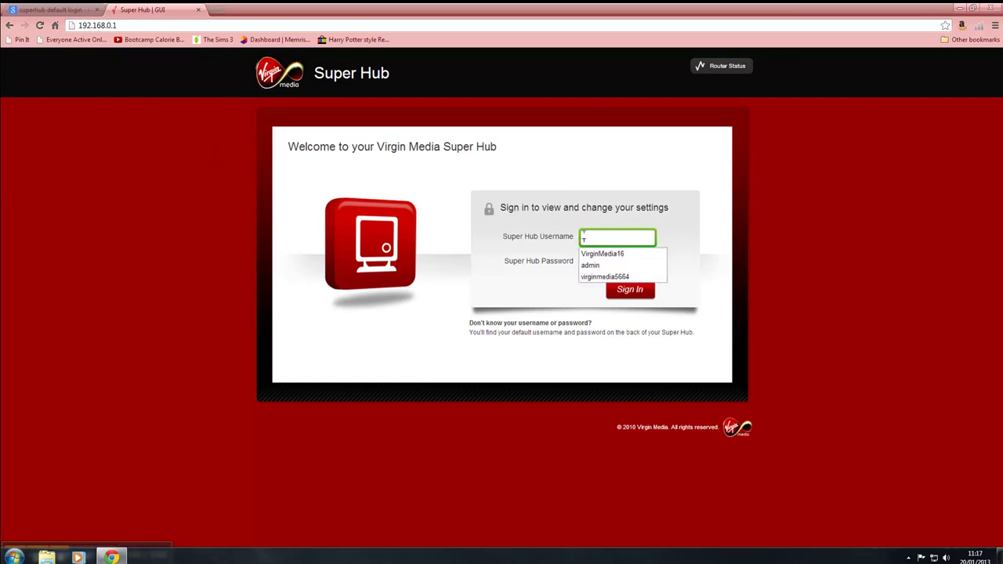
pyautogui.press('Escape')
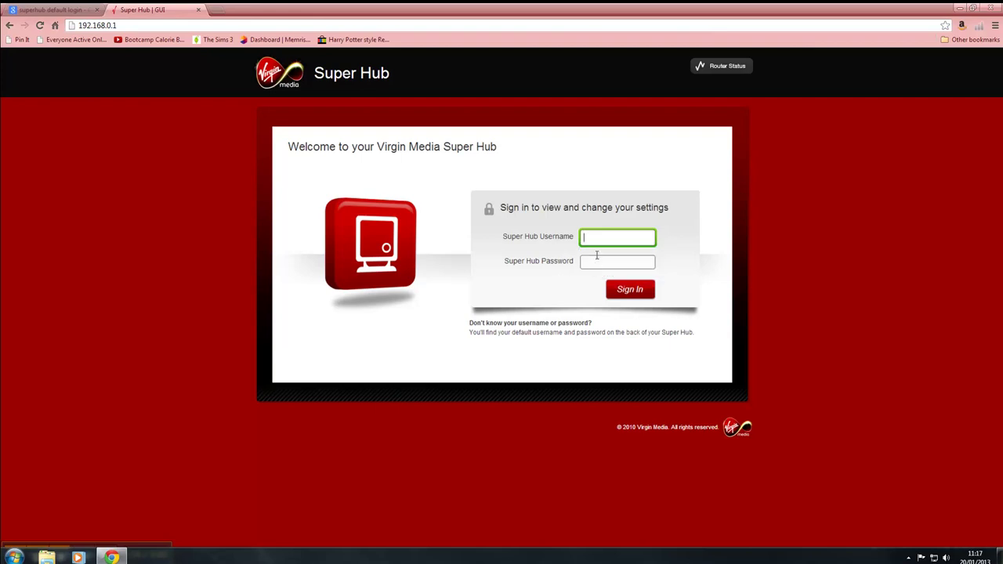
pyautogui.click(598, 239)
pyautogui.click(592, 267)
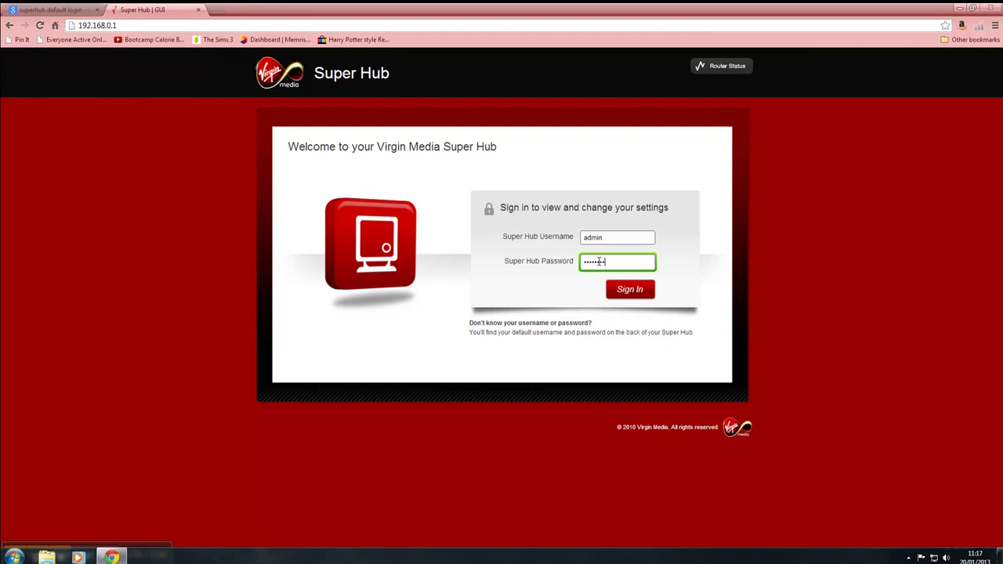
pyautogui.press('Return')
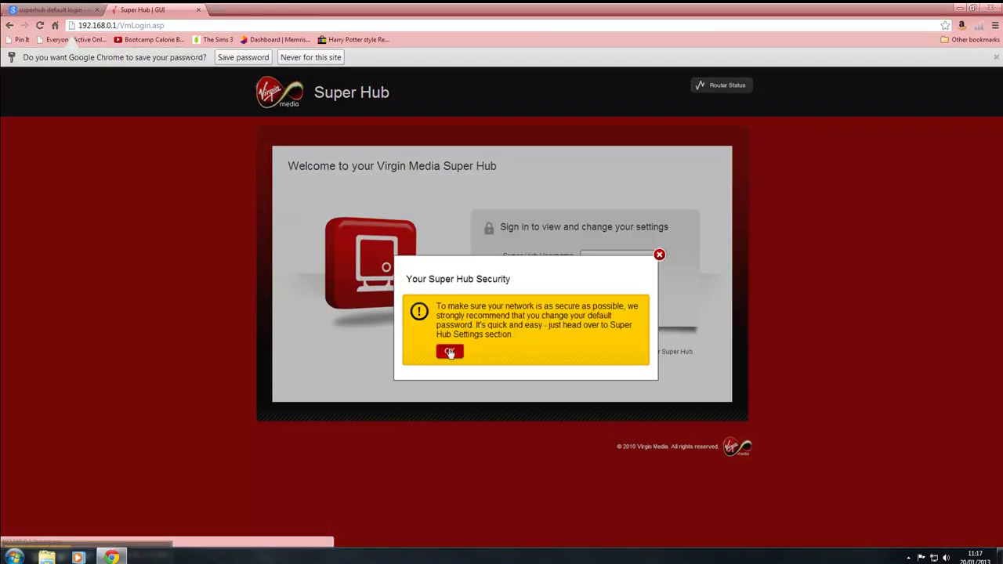
pyautogui.click(450, 353)
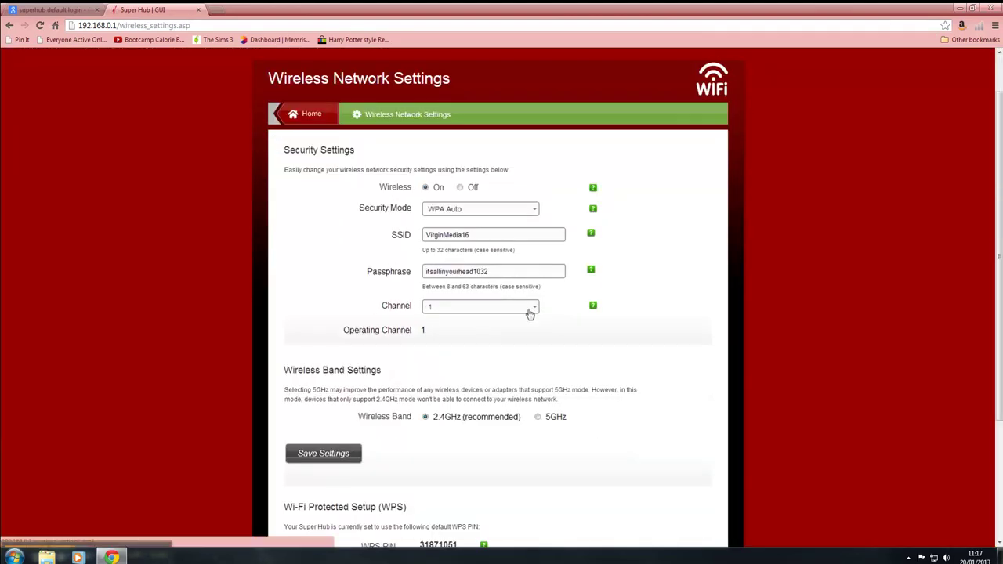
pyautogui.scroll(-3, 510, 325)
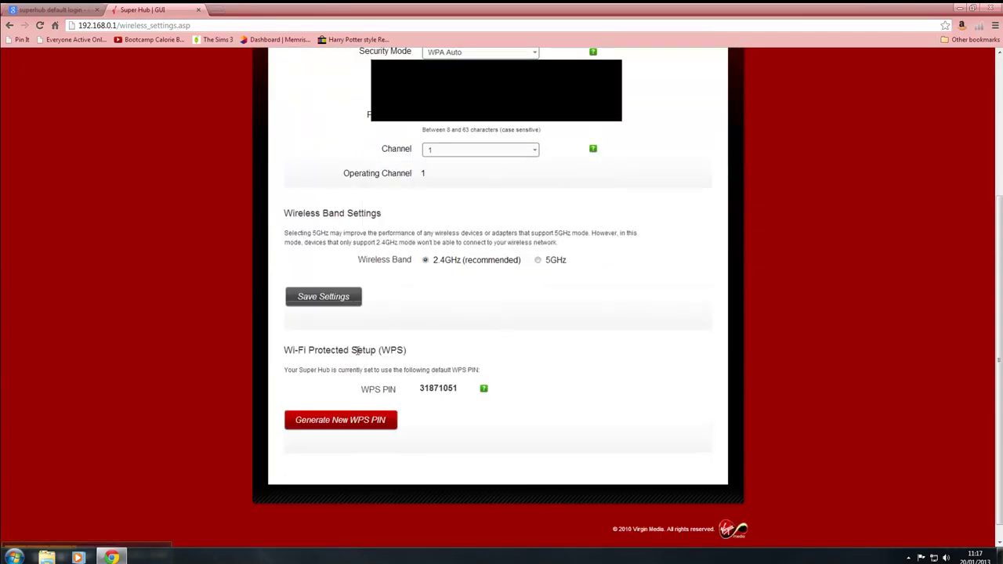
# Step: Save the Wireless Network Settings on channel 1 and go back to the Home page
pyautogui.click(350, 306)
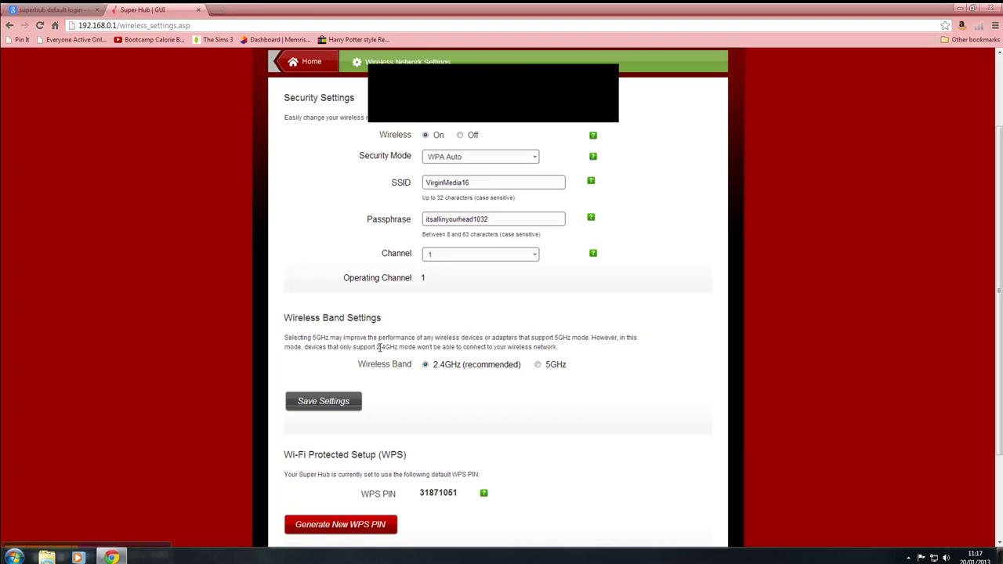
pyautogui.click(325, 171)
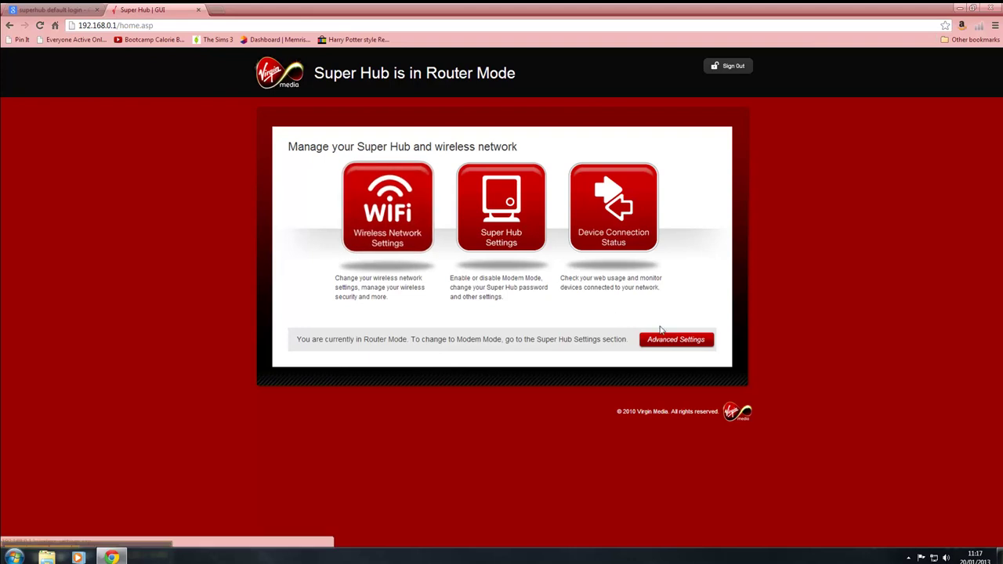
# Step: Enter Advanced Settings past the caution warning and scroll through its Wireless and Security categories
pyautogui.click(674, 345)
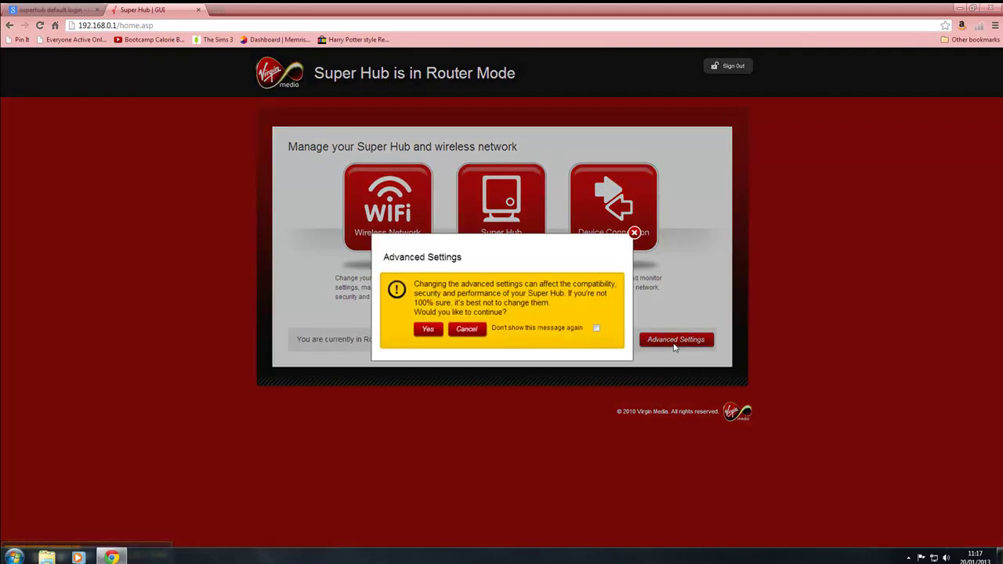
pyautogui.click(427, 330)
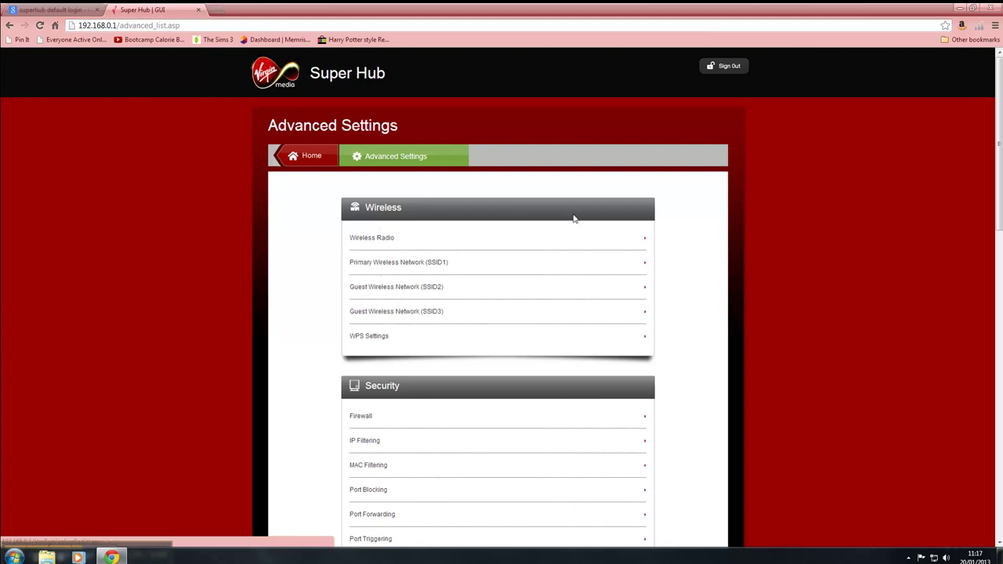
pyautogui.scroll(-1, 376, 354)
pyautogui.scroll(-1, 379, 354)
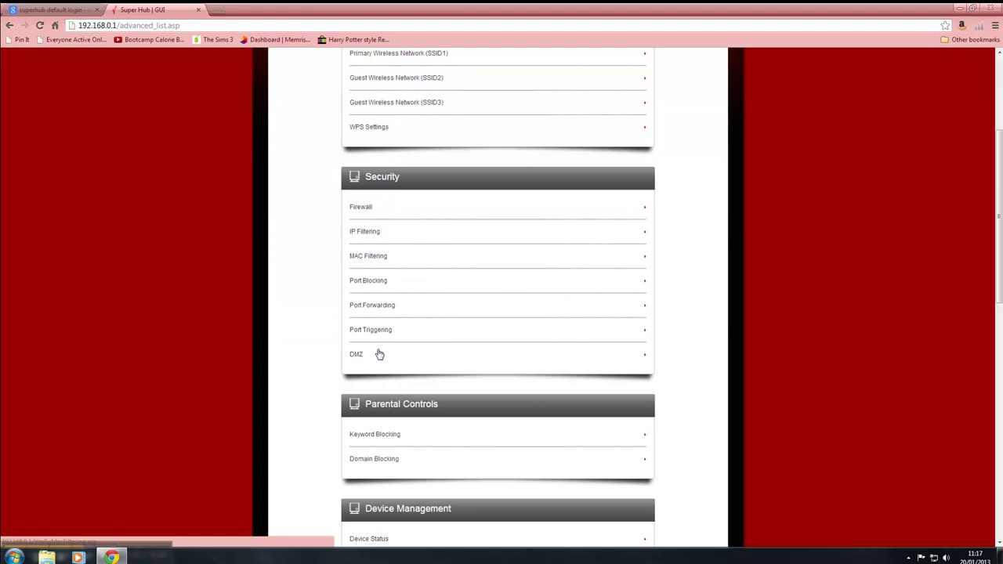
pyautogui.scroll(-3, 380, 354)
pyautogui.scroll(-1, 365, 436)
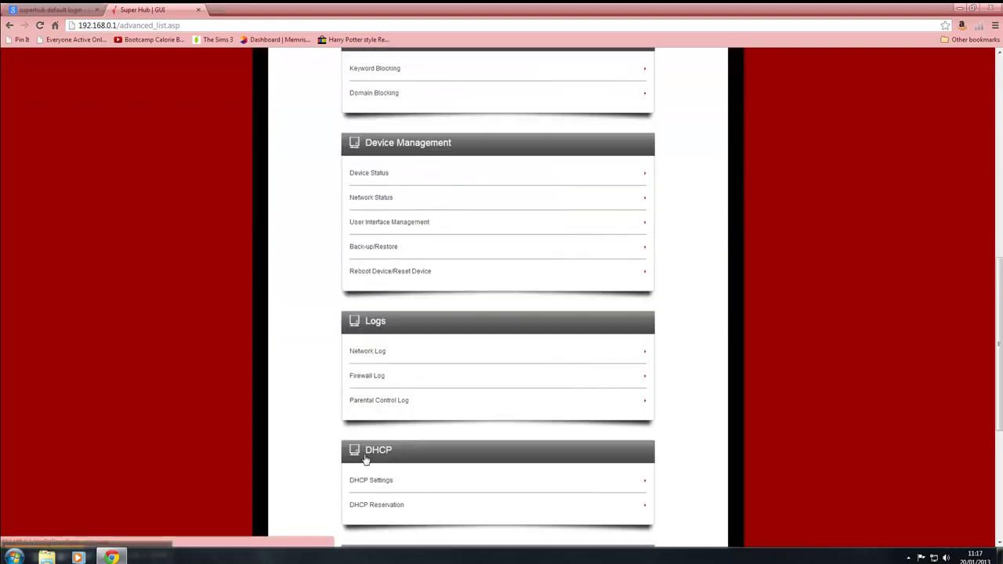
pyautogui.scroll(3, 365, 461)
pyautogui.scroll(3, 365, 459)
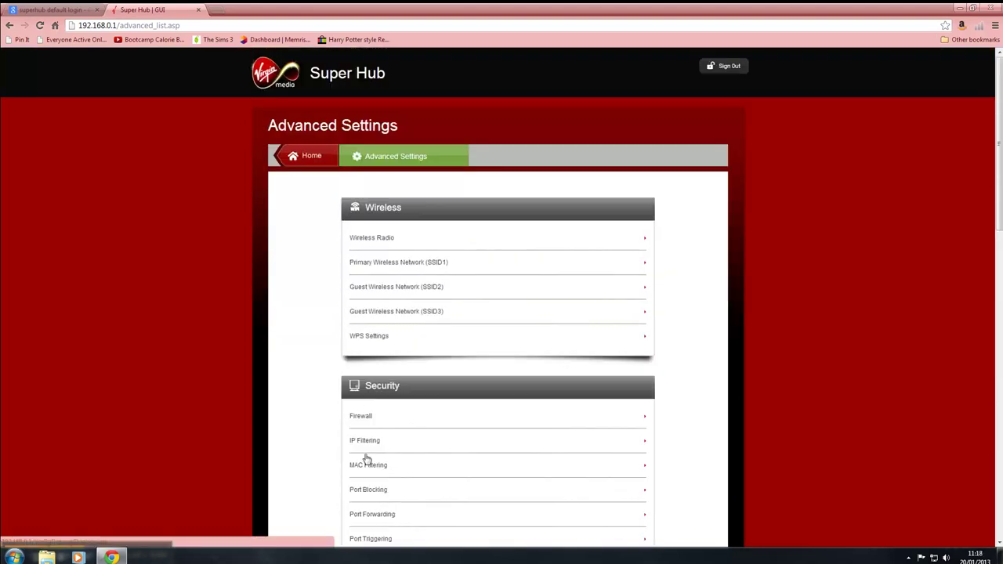
# Step: Check the Wireless Radio page shows Up to 54Mbps on channel 1, then return to Advanced Settings
pyautogui.click(382, 242)
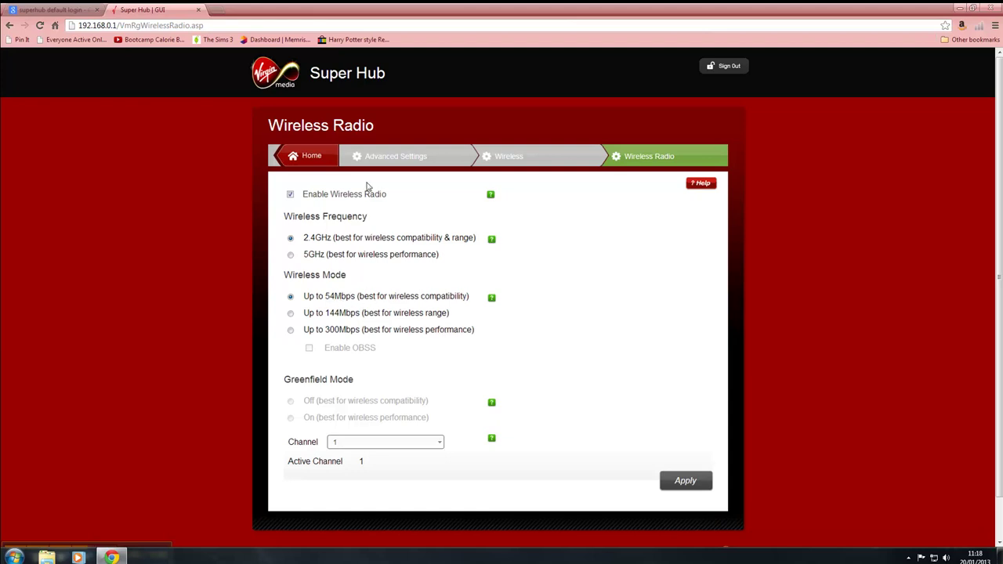
pyautogui.click(442, 160)
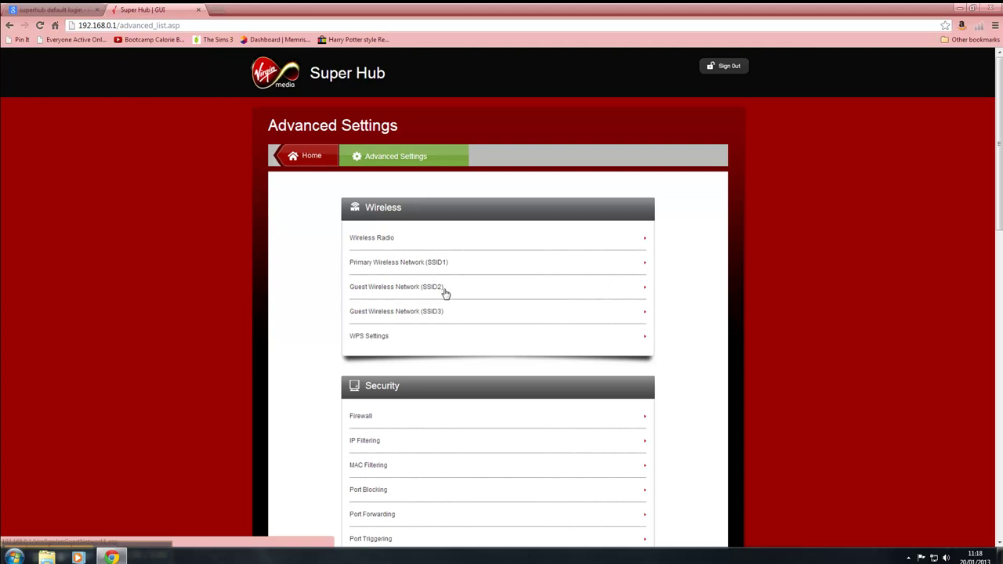
pyautogui.click(444, 292)
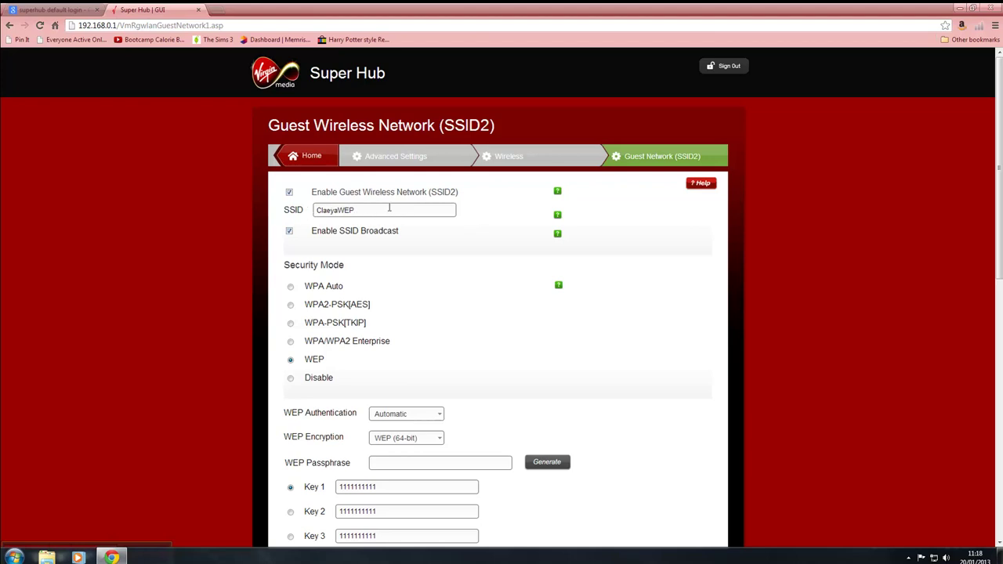
pyautogui.scroll(-1, 386, 211)
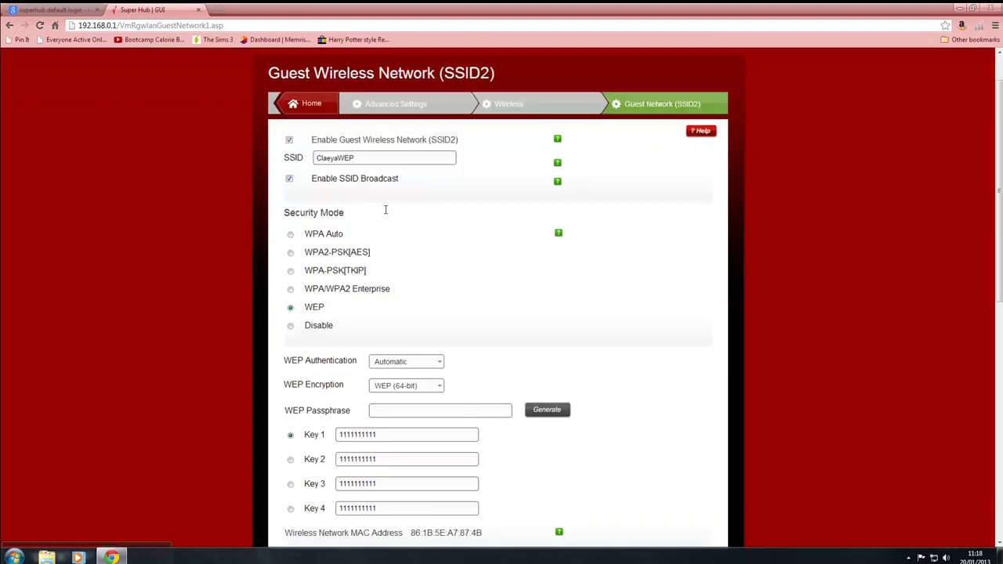
pyautogui.scroll(-1, 386, 212)
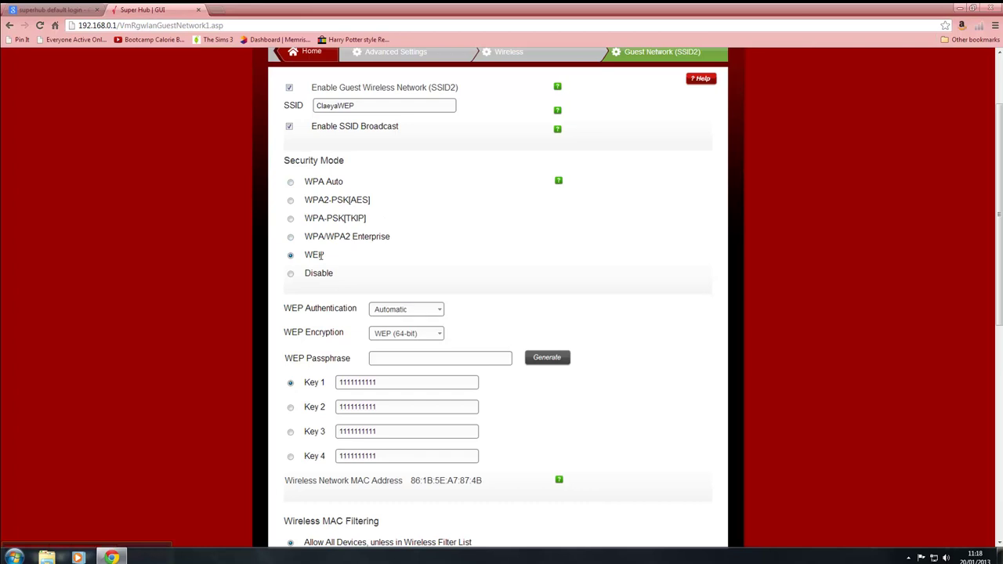
pyautogui.scroll(-1, 294, 259)
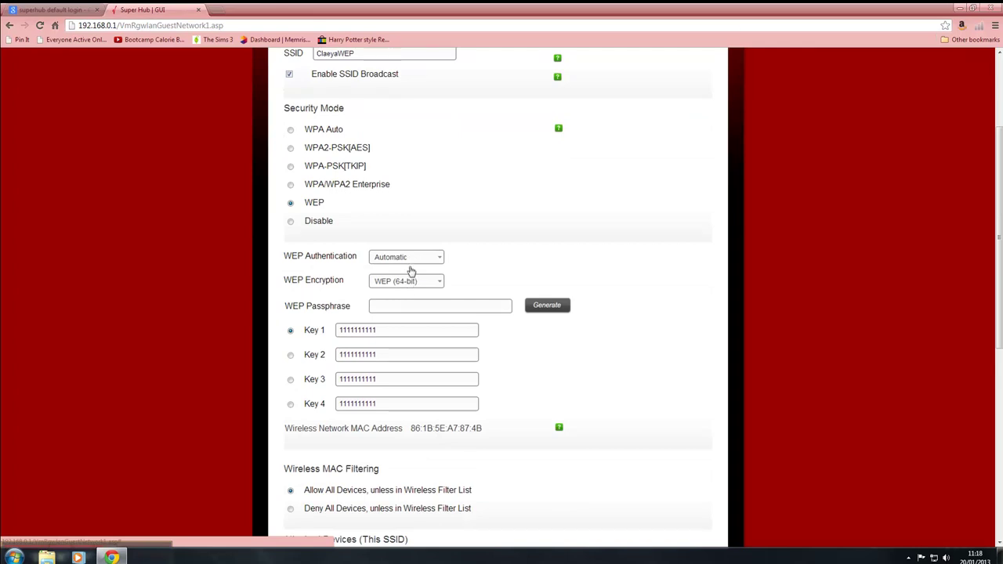
# Step: Review the guest SSID2 page down to Apply and back, confirming its WEP 64-bit keys
pyautogui.scroll(-1, 259, 304)
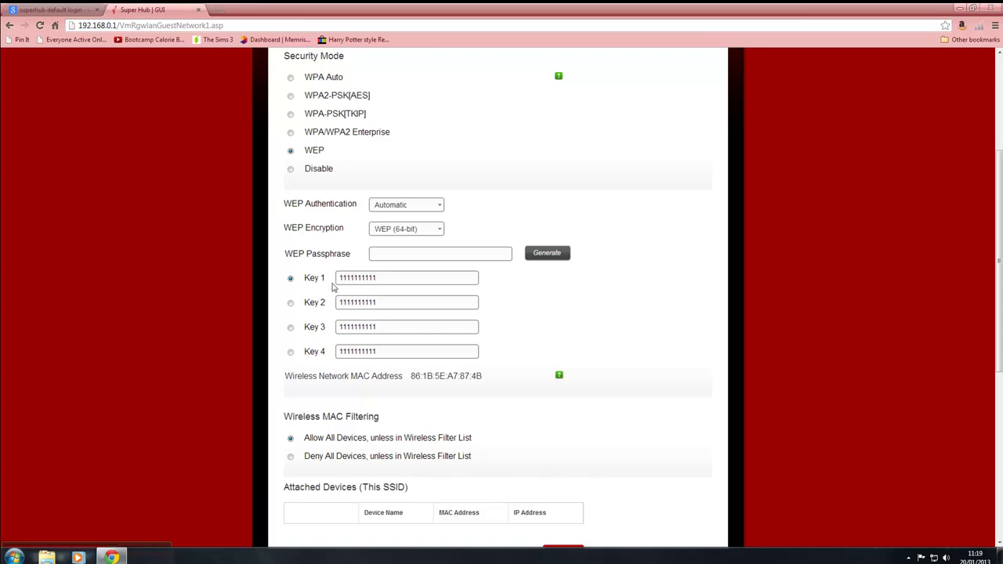
pyautogui.scroll(-1, 278, 292)
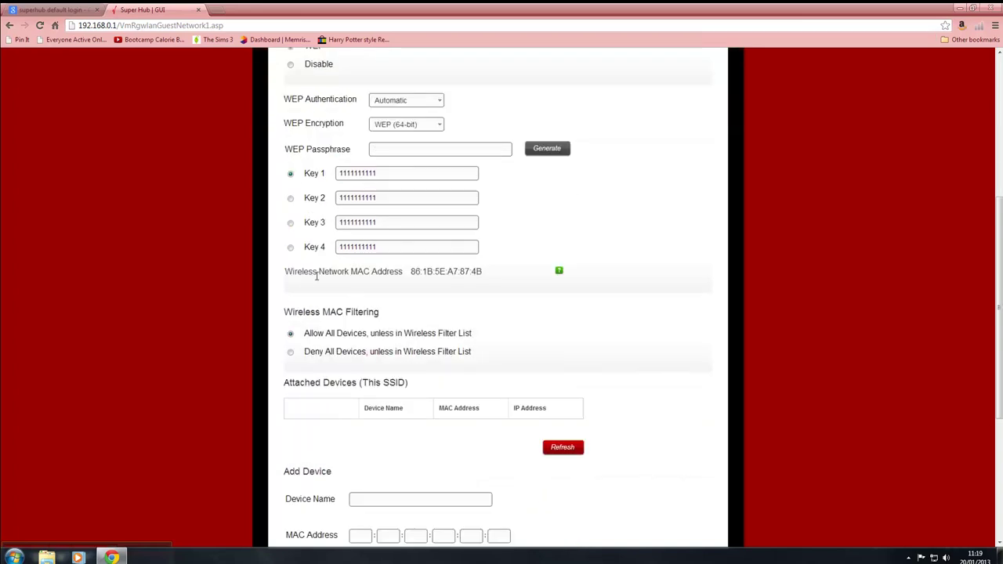
pyautogui.scroll(-1, 279, 292)
pyautogui.scroll(-1, 318, 279)
pyautogui.scroll(-1, 377, 337)
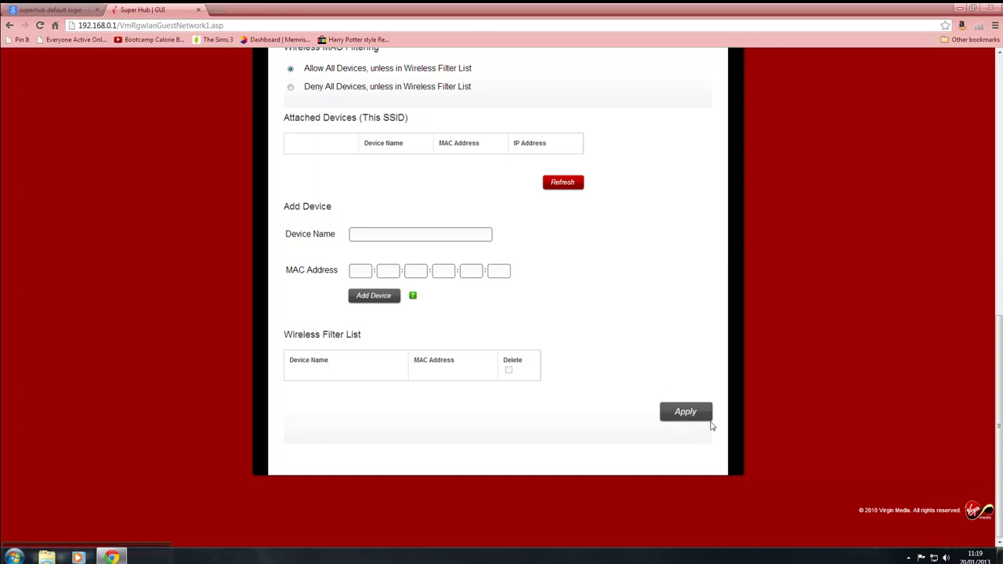
pyautogui.scroll(2, 674, 414)
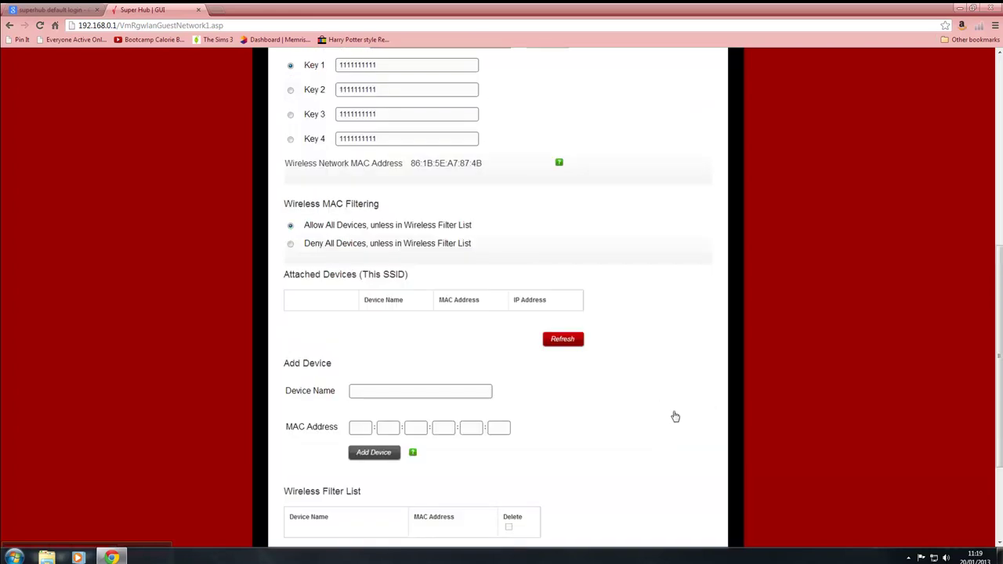
pyautogui.scroll(2, 672, 414)
pyautogui.scroll(3, 672, 413)
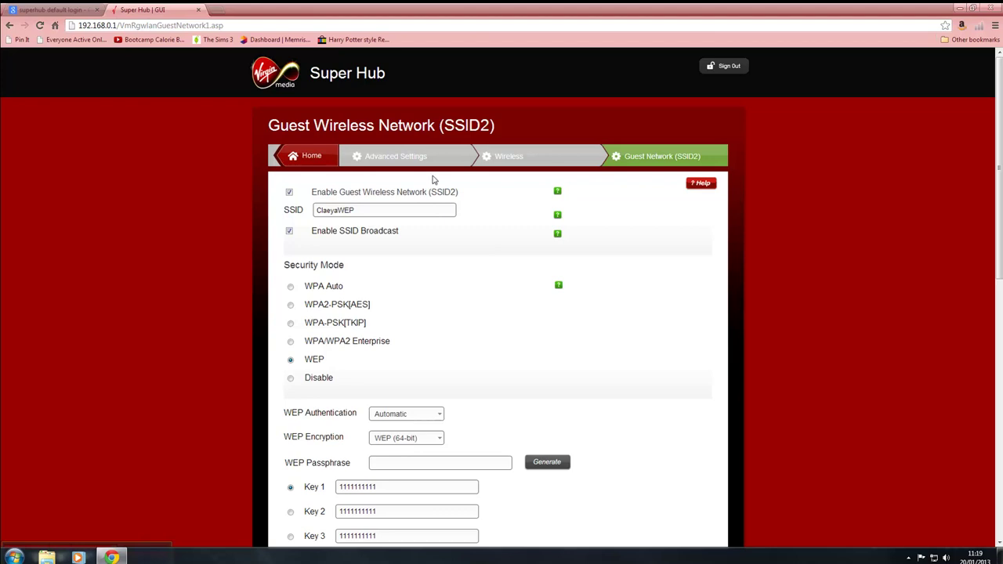
pyautogui.click(431, 160)
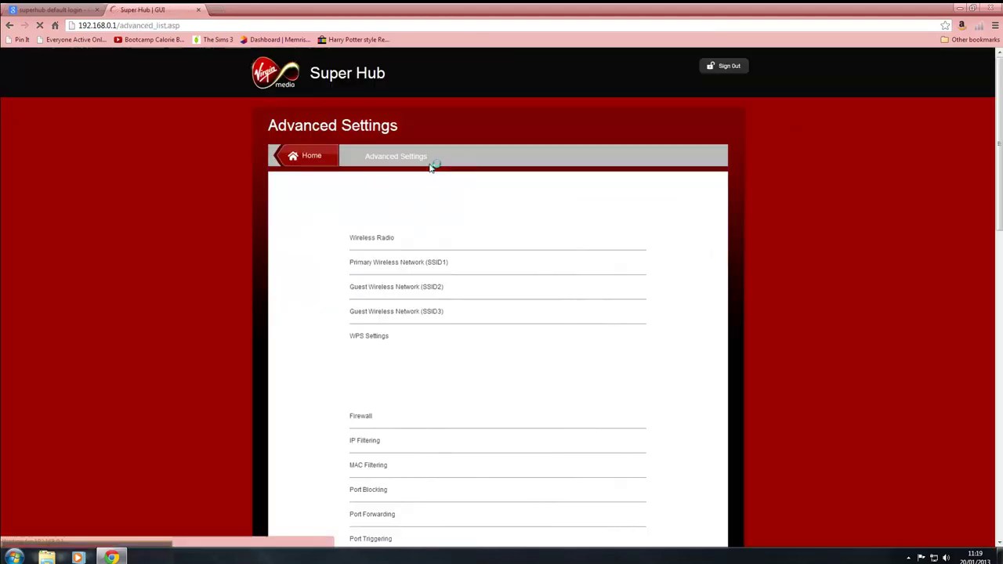